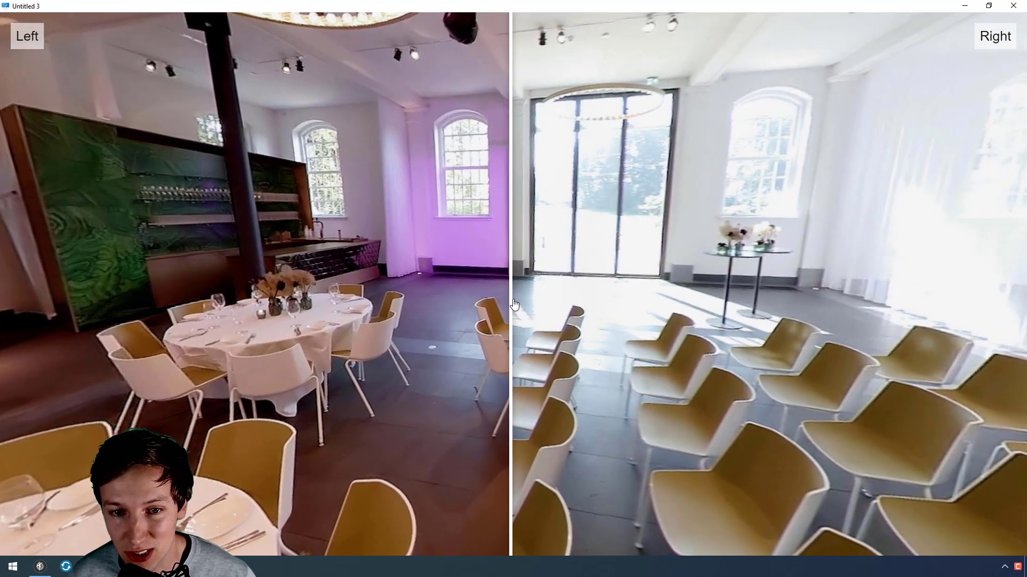
Step: Drag the split across the Left and Right panoramas, then close the tour preview
left_click_drag(513, 303, 998, 377)
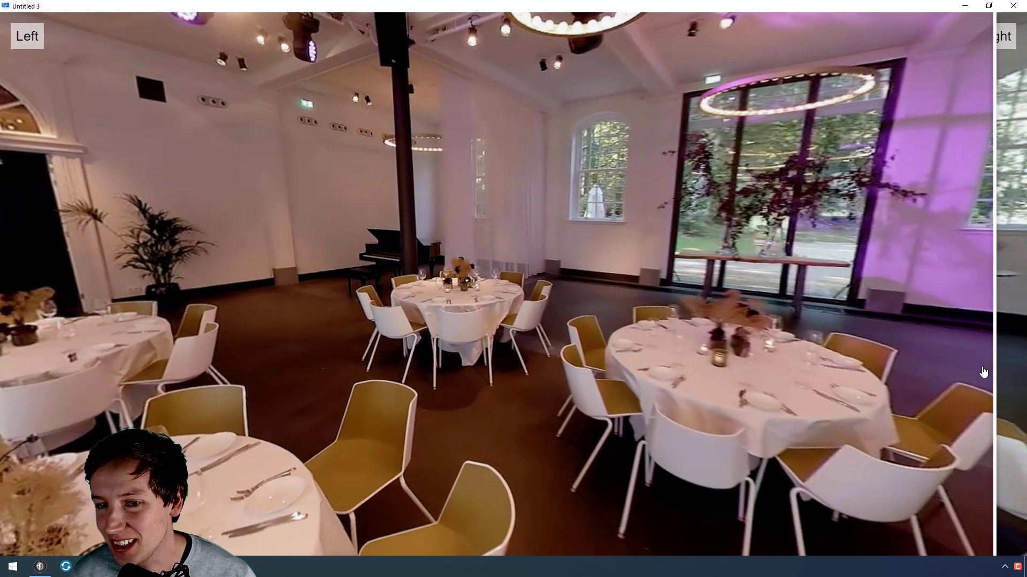
left_click_drag(1003, 369, 363, 390)
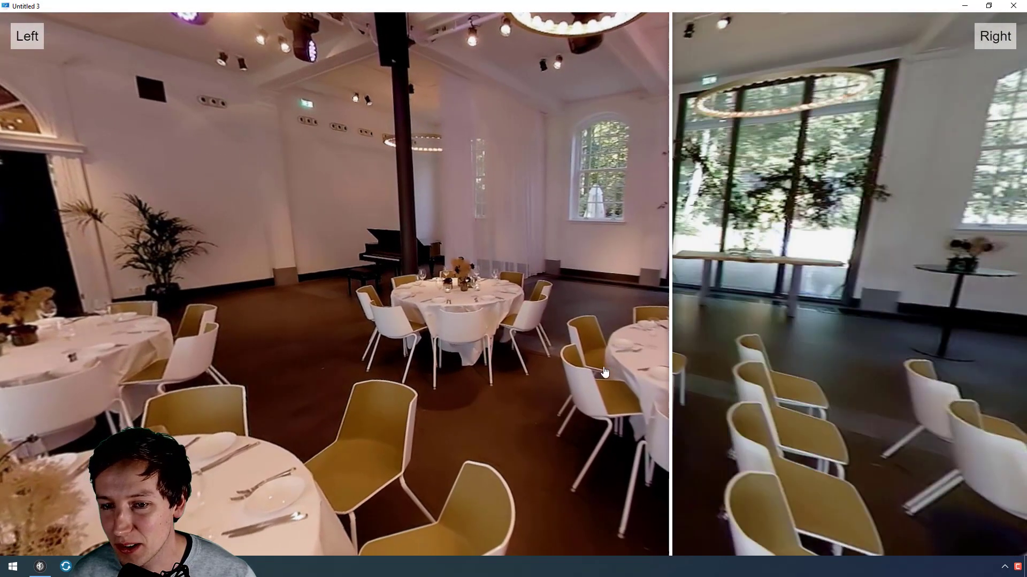
left_click_drag(282, 390, 30, 392)
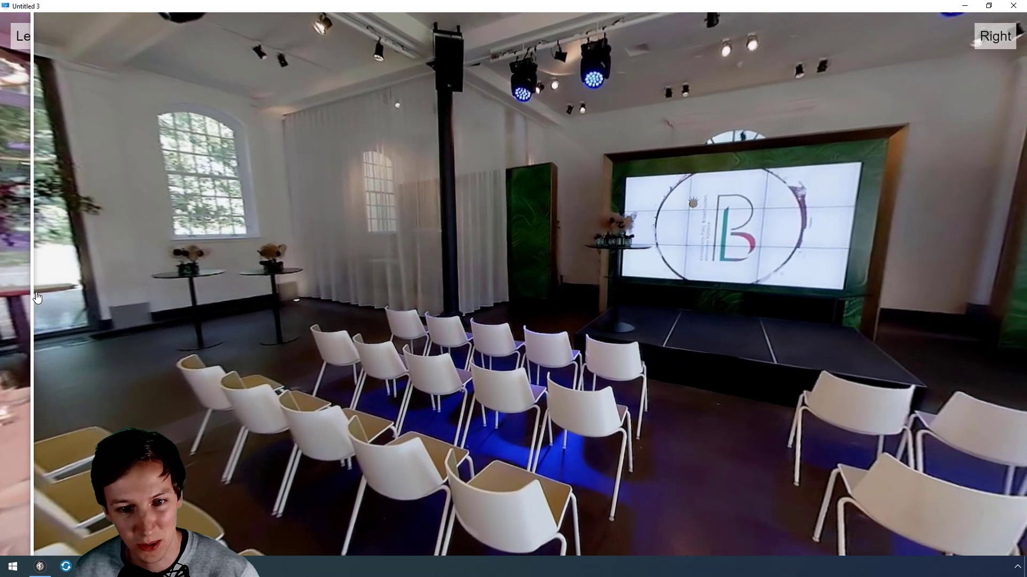
left_click_drag(25, 289, 527, 369)
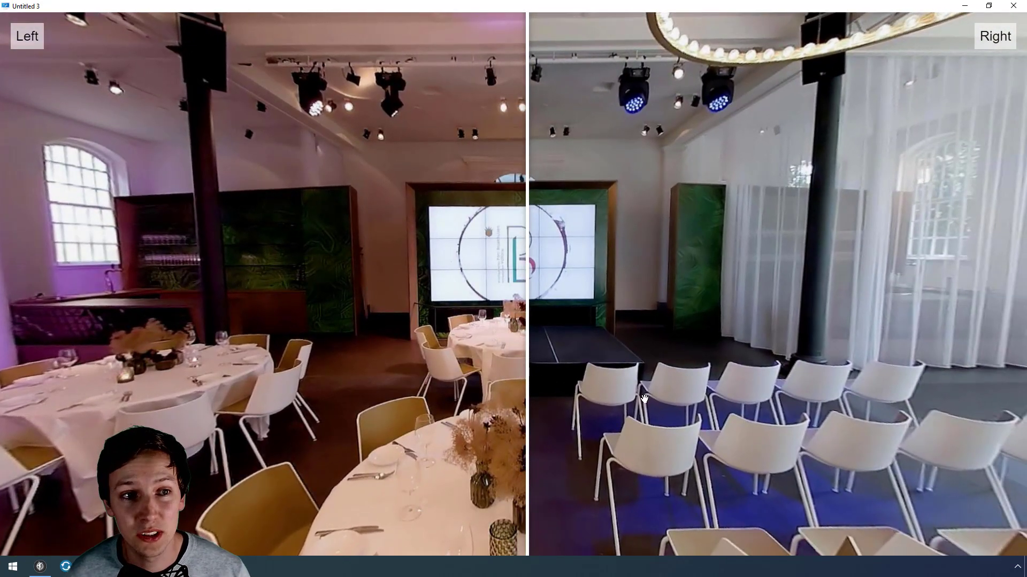
key("alt+F4")
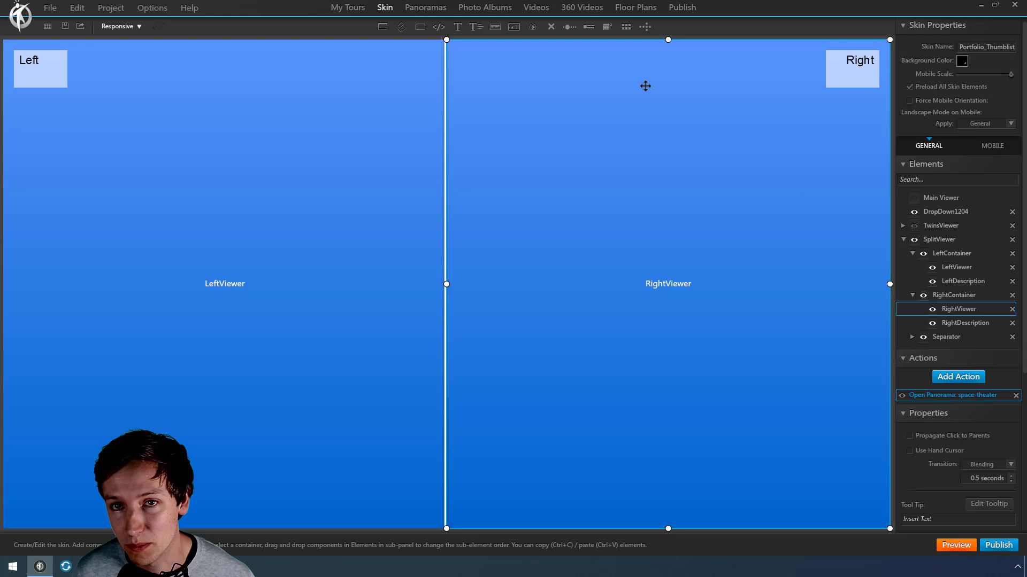
Step: Collapse SplitViewer and browse the Library's Dual Viewer Split item without adding it
left_click(903, 240)
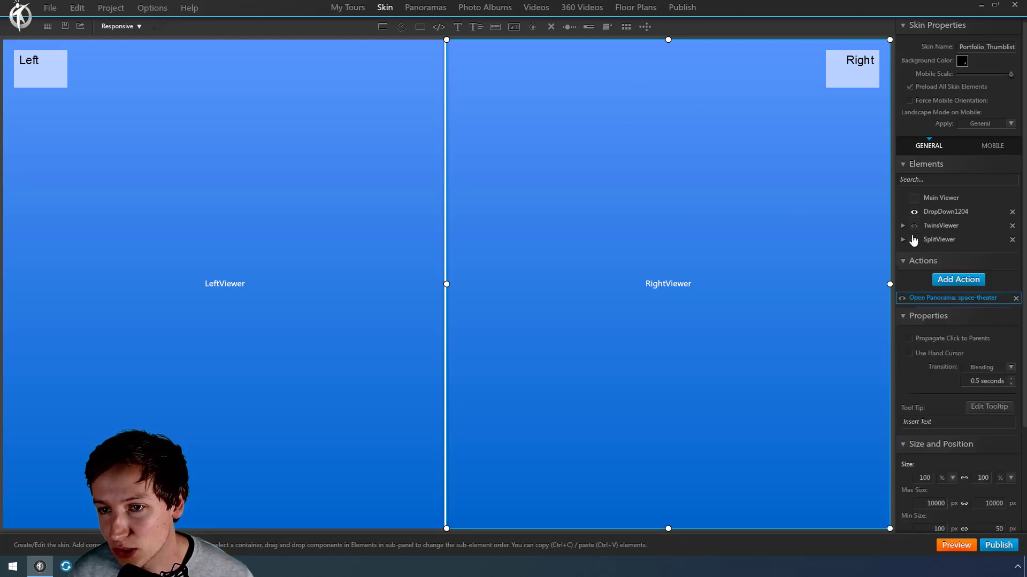
left_click(626, 27)
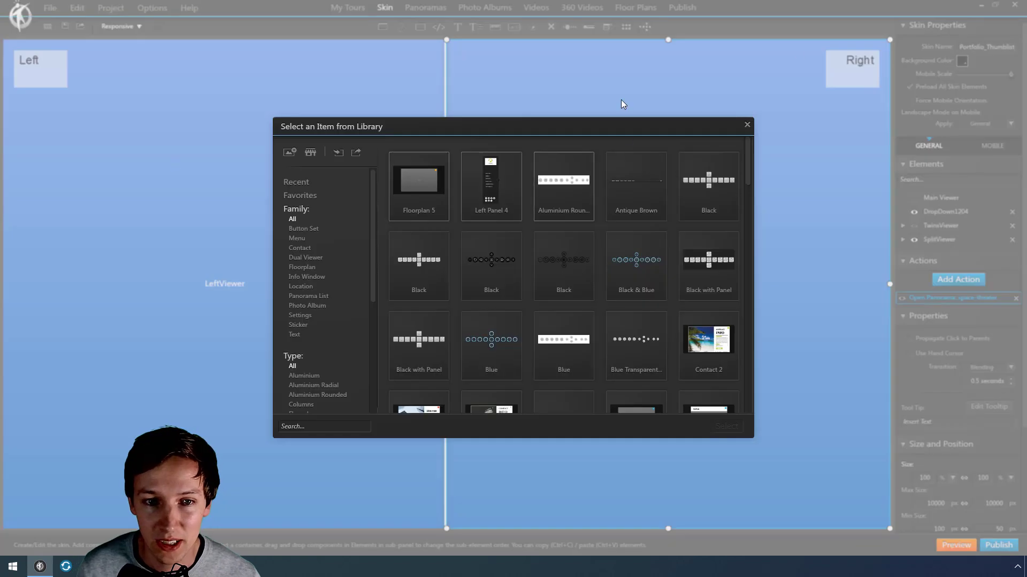
left_click(305, 258)
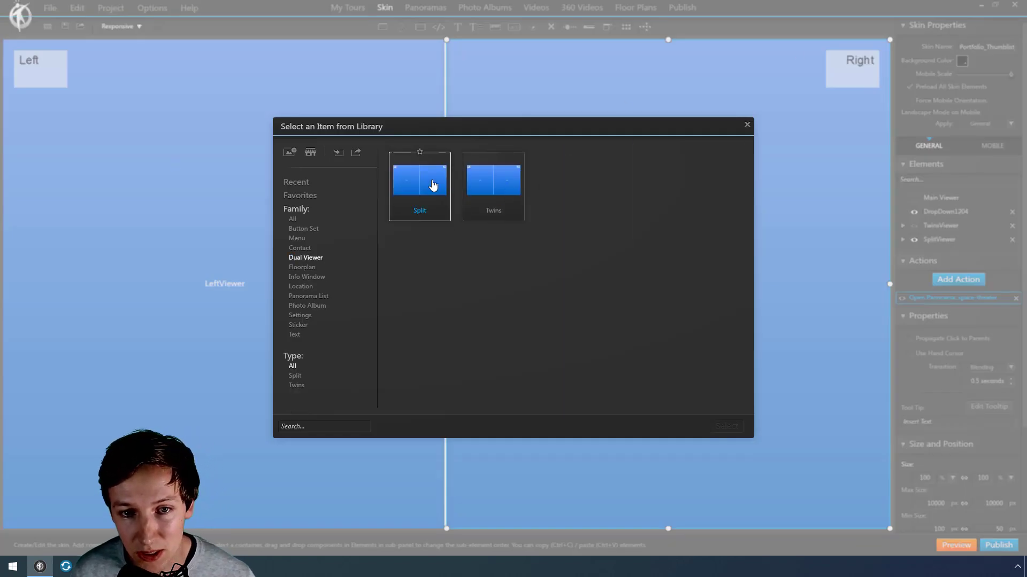
left_click(429, 202)
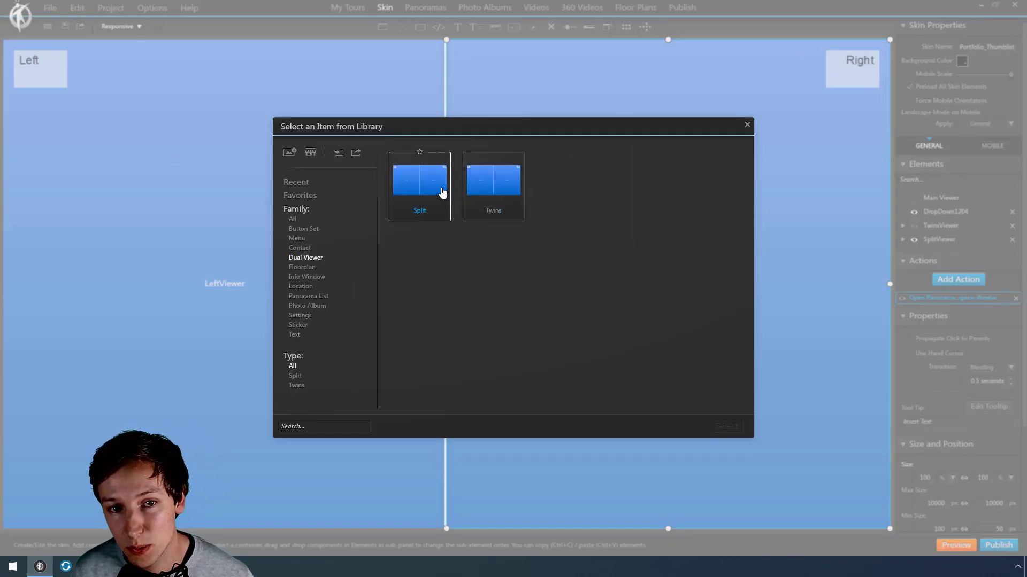
left_click(748, 128)
Step: Switch to the preview to widen the Right panorama, then return to the skin editor
key("alt+Tab")
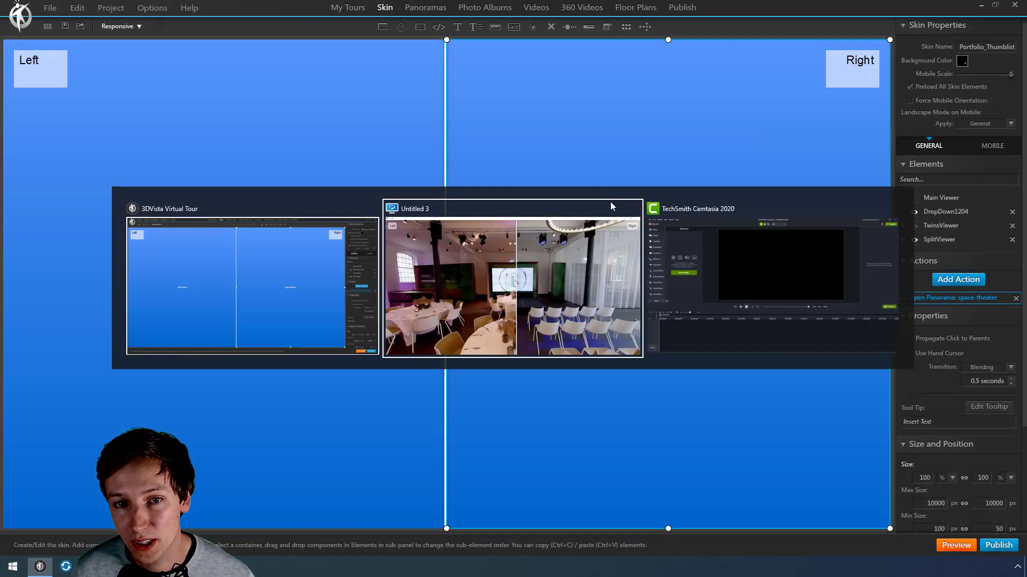
mouse_move(530, 279)
left_mouse_down()
mouse_move(275, 286)
mouse_move(833, 200)
left_mouse_up()
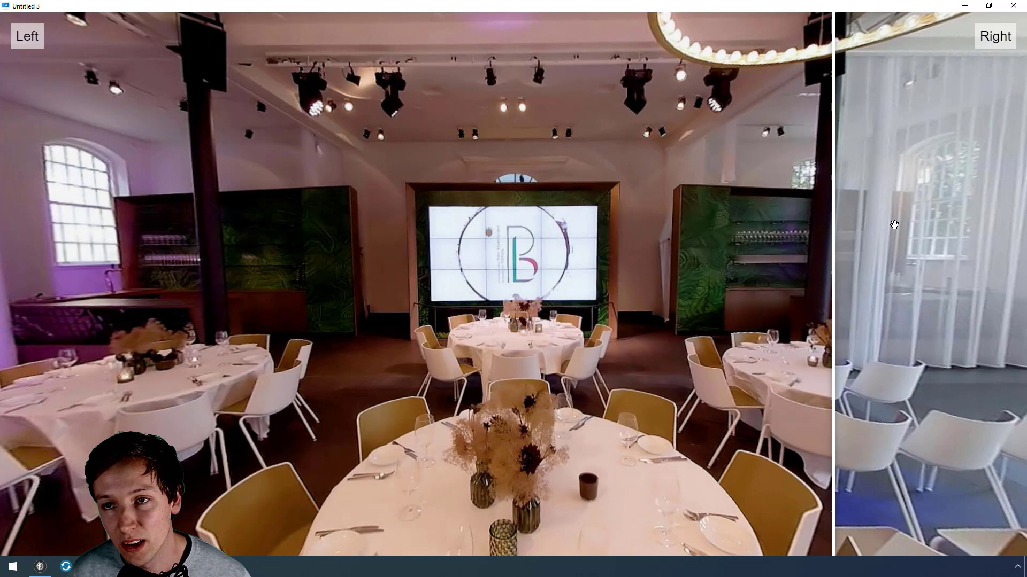
key("alt+Tab")
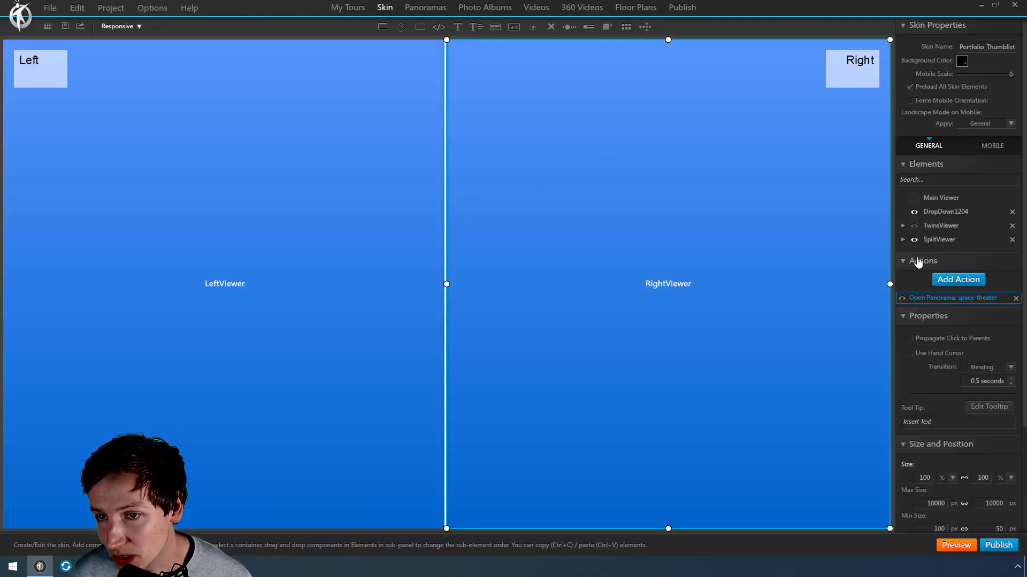
key("alt+Tab")
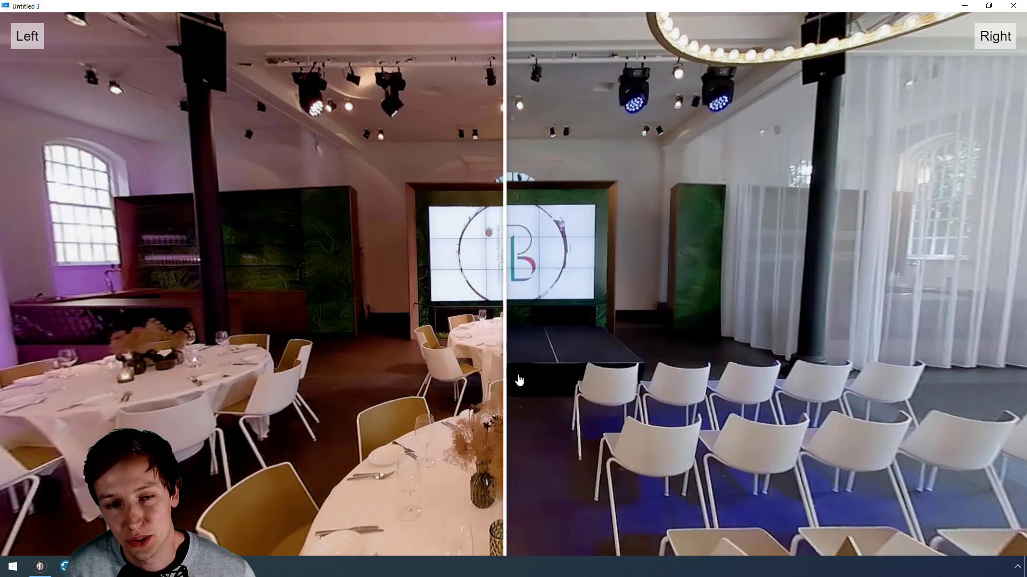
key("alt+Tab")
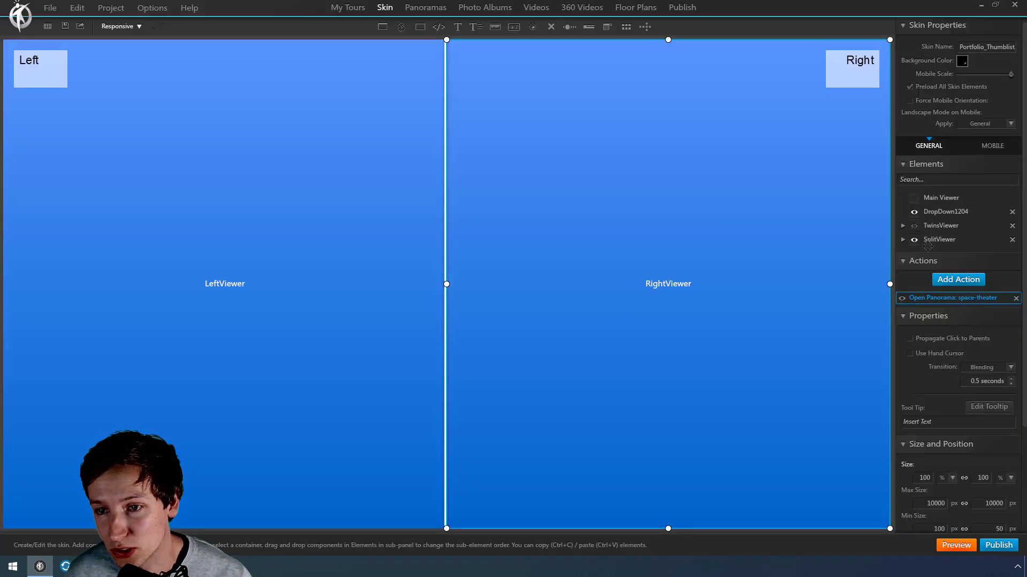
Step: Replace the TwinsViewer and SplitViewer with the Library's Split dual viewer
left_click(1012, 227)
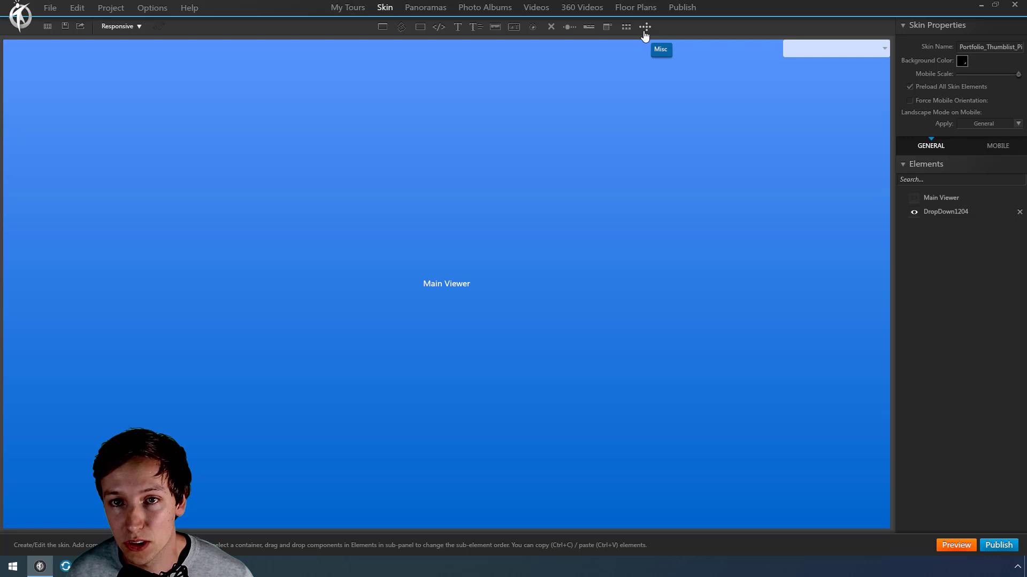
left_click(643, 30)
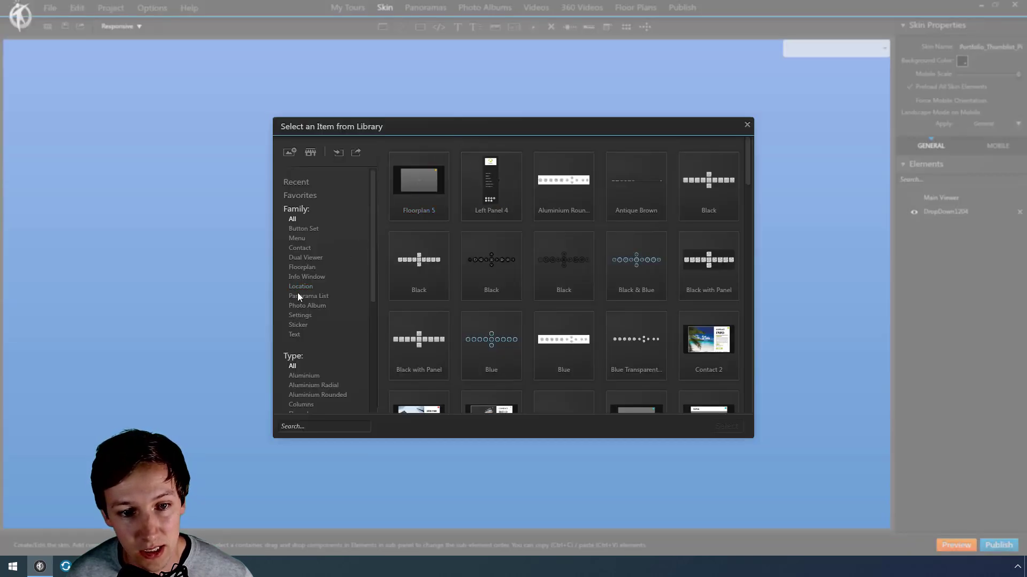
left_click(306, 257)
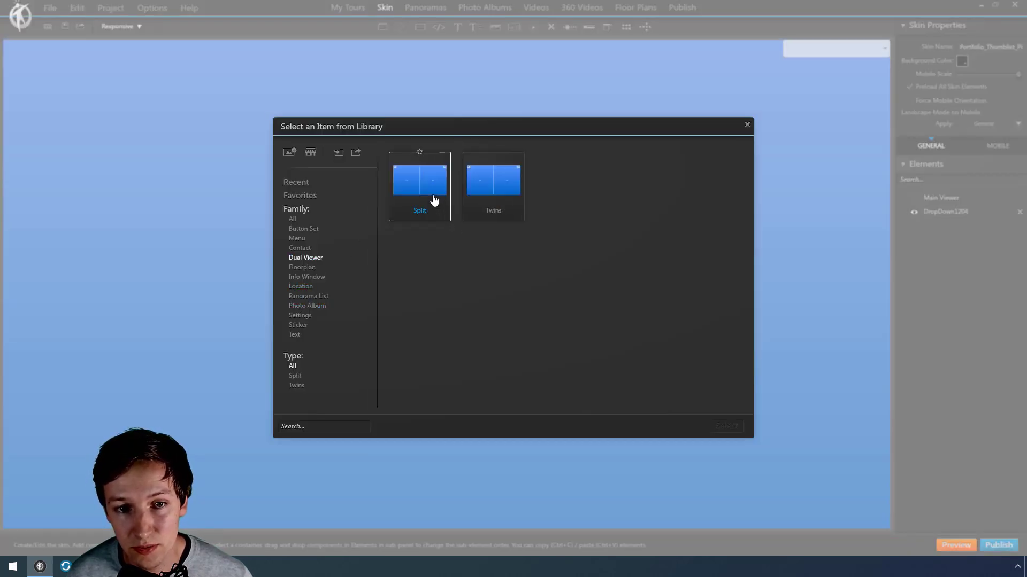
double_click(433, 200)
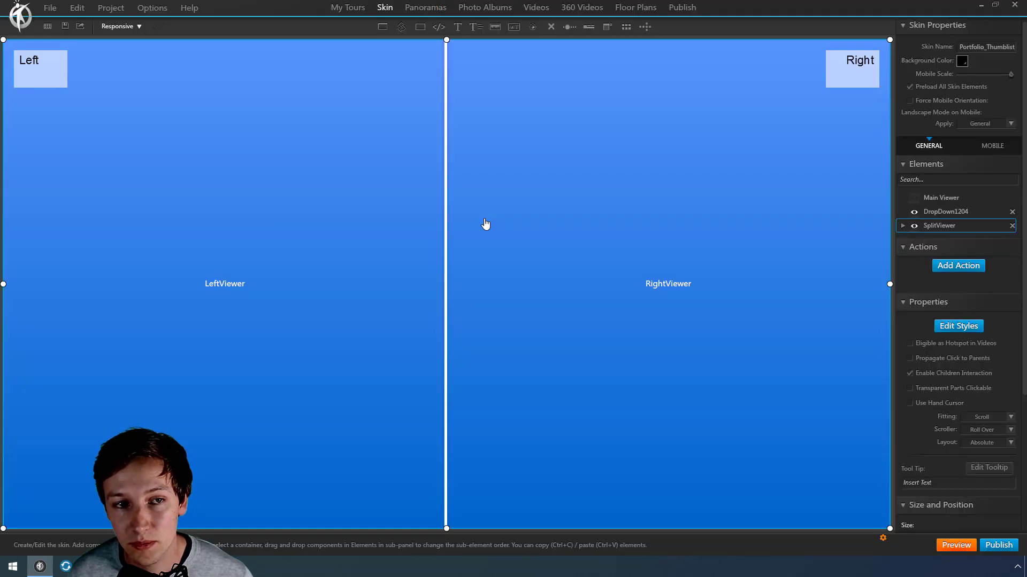
Step: Set the LeftViewer's Open Panorama action to the space-dinner panorama
left_click(286, 248)
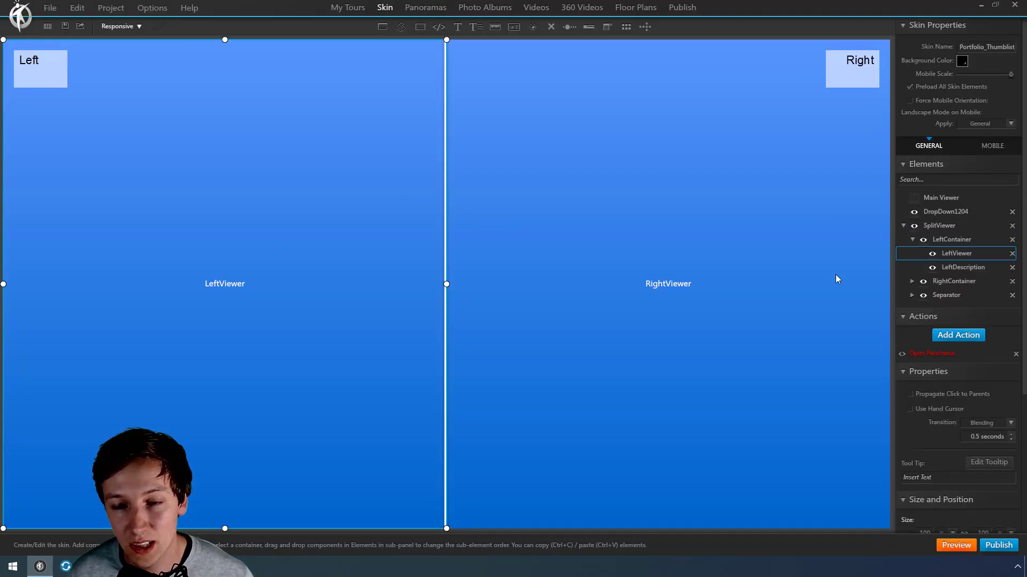
double_click(938, 355)
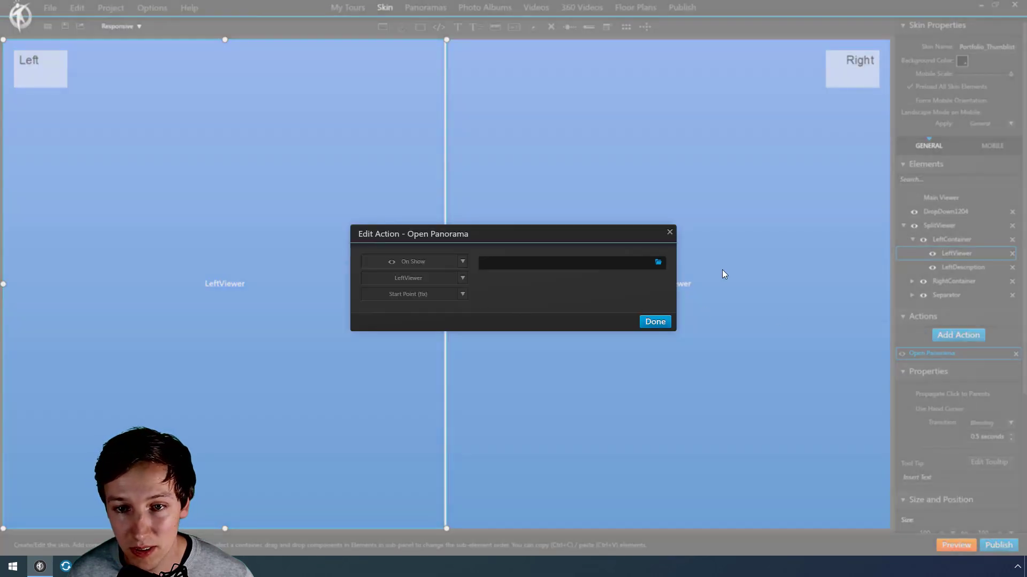
left_click(606, 263)
double_click(358, 186)
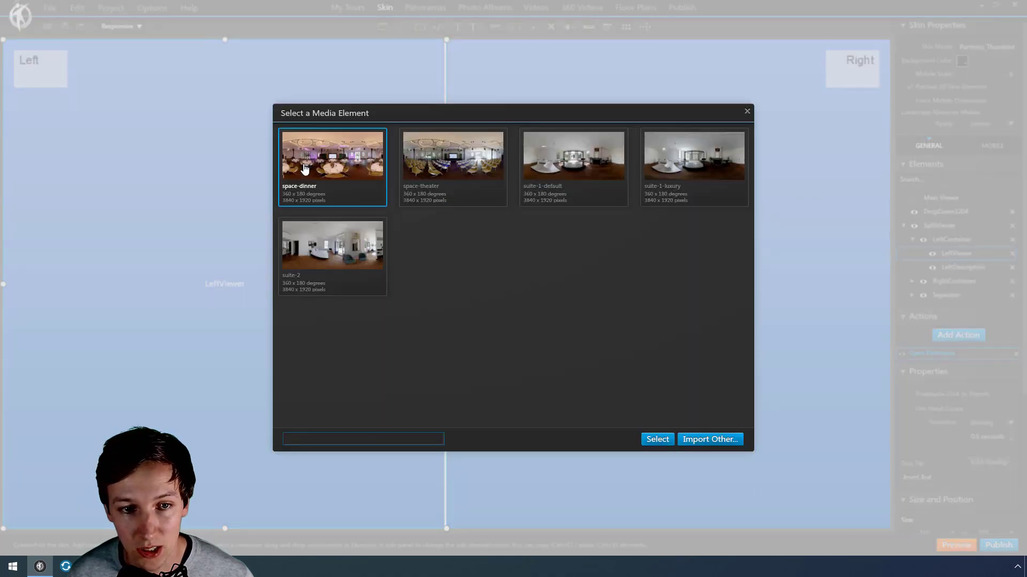
left_click(655, 344)
Step: Set the RightViewer's Open Panorama action to the space-theater panorama
left_click(695, 311)
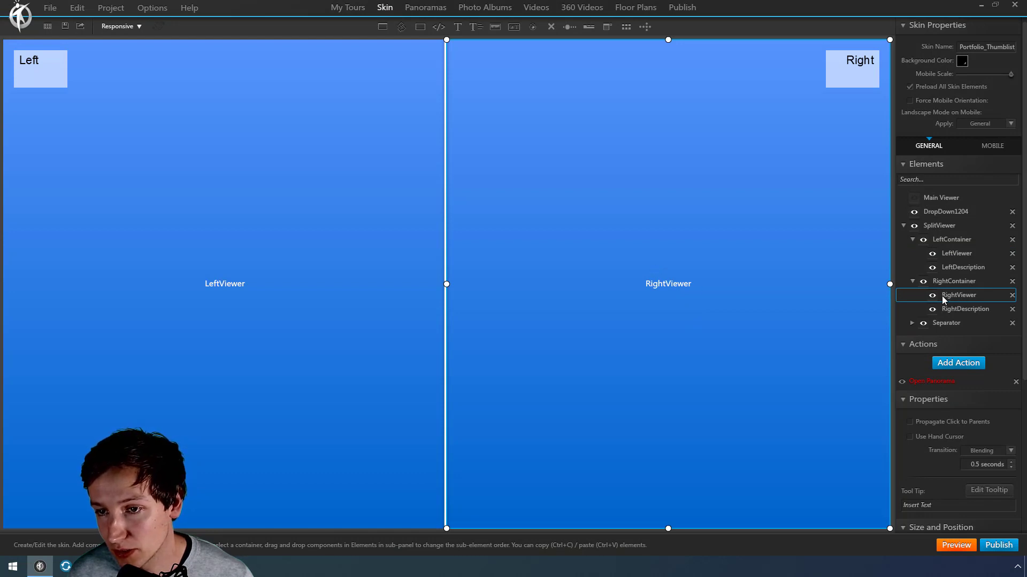
double_click(925, 381)
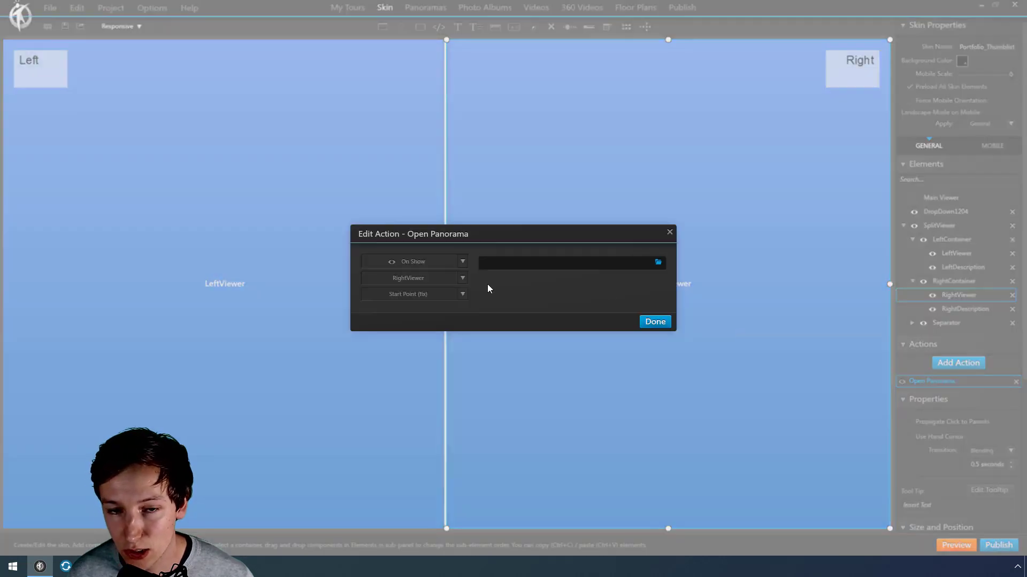
left_click(656, 265)
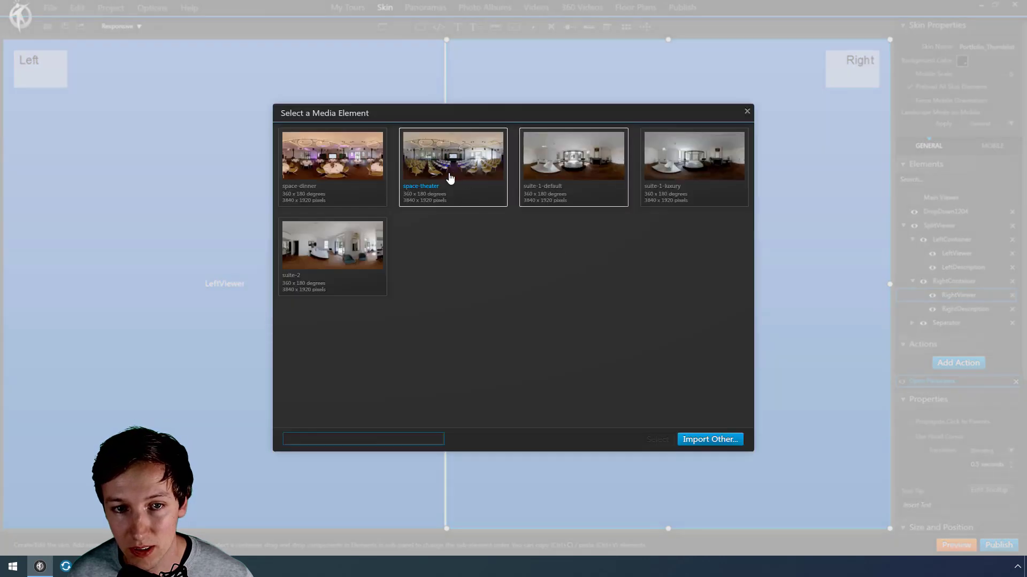
double_click(447, 176)
left_click(652, 347)
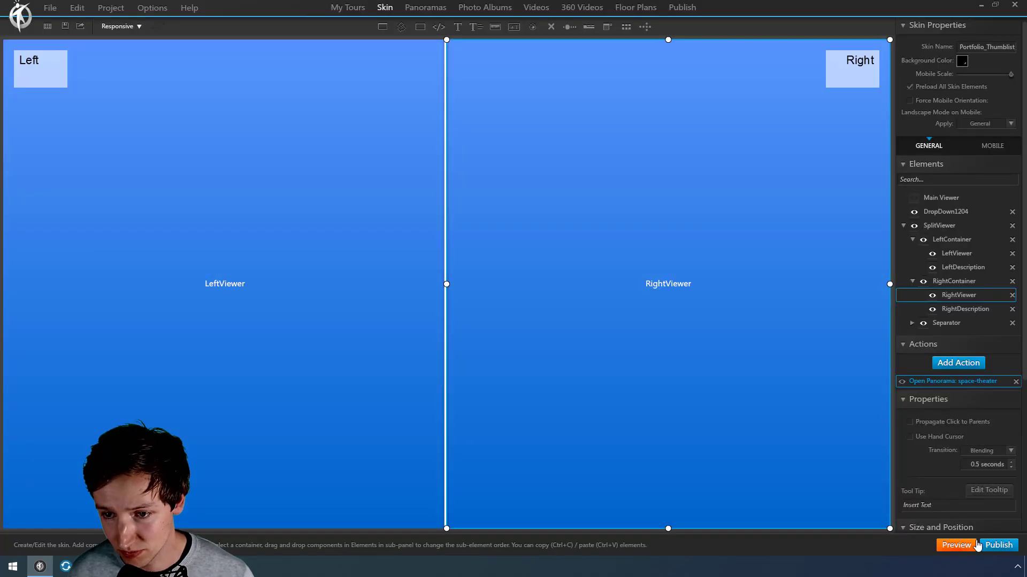
Step: Preview the tour and rotate the synced dining and theatre panoramas side by side
left_click(953, 546)
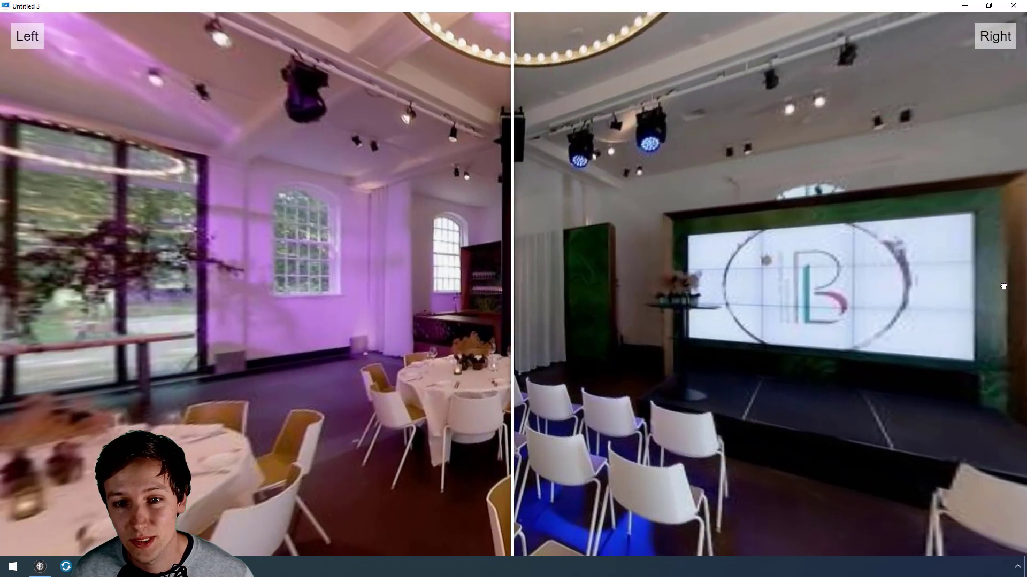
mouse_move(1002, 286)
left_mouse_down()
mouse_move(347, 321)
mouse_move(686, 365)
mouse_move(529, 325)
left_mouse_up()
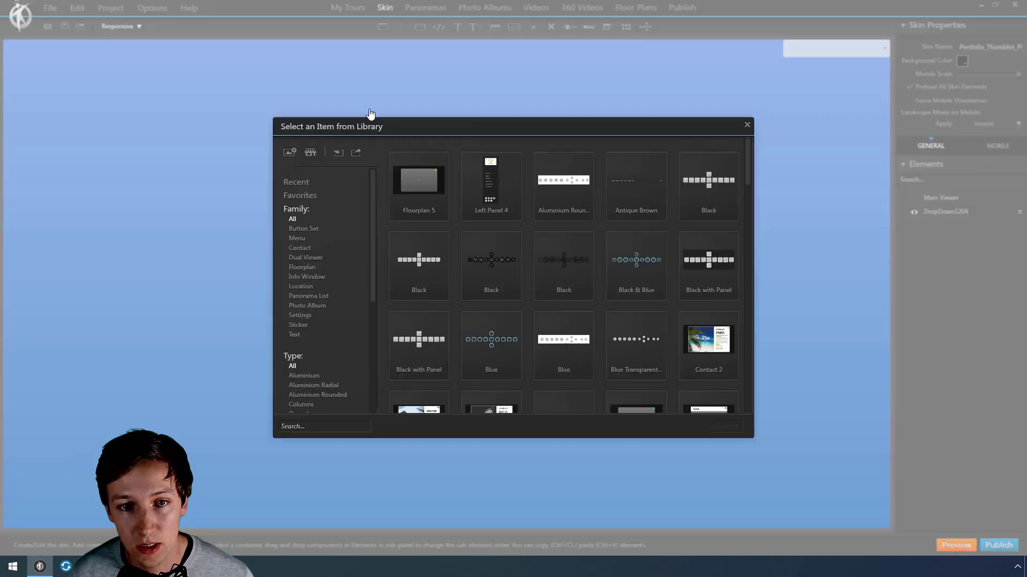
double_click(498, 188)
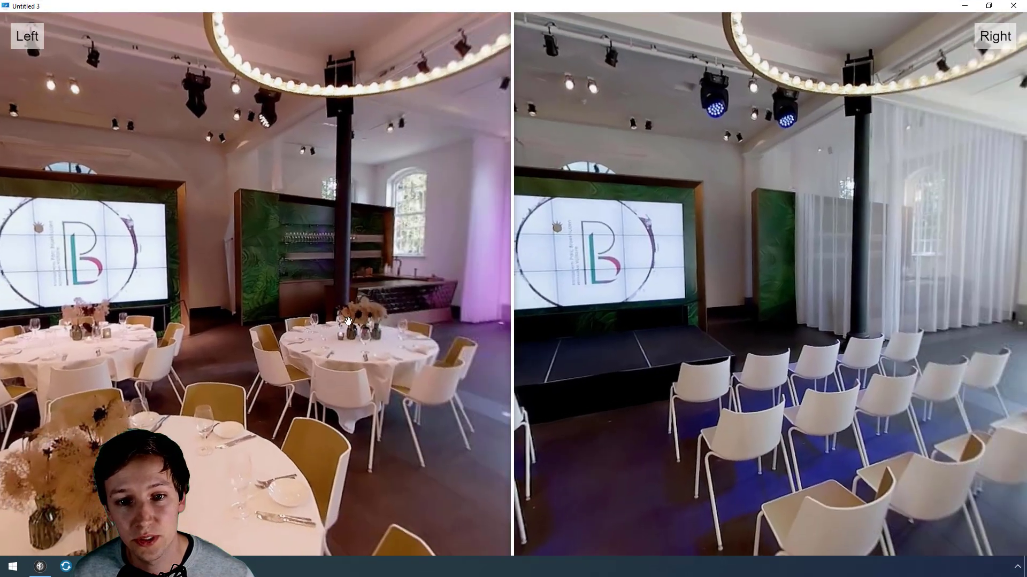
mouse_move(347, 321)
left_mouse_down()
mouse_move(518, 376)
mouse_move(860, 344)
mouse_move(947, 241)
left_mouse_up()
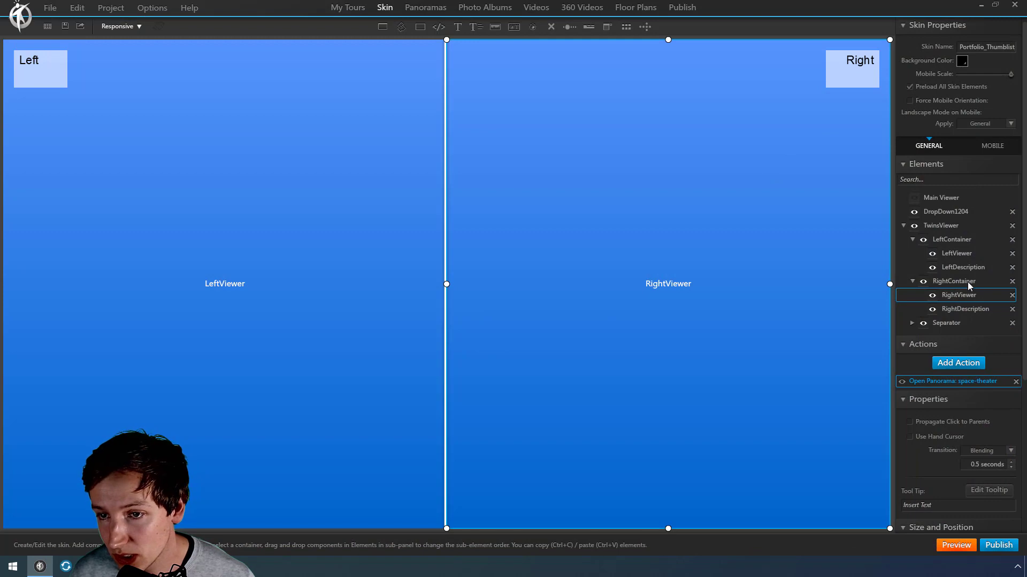
Step: Select the SeparatorVisible line and set its background colour to orange in Edit Styles
left_click(959, 241)
left_click(956, 324)
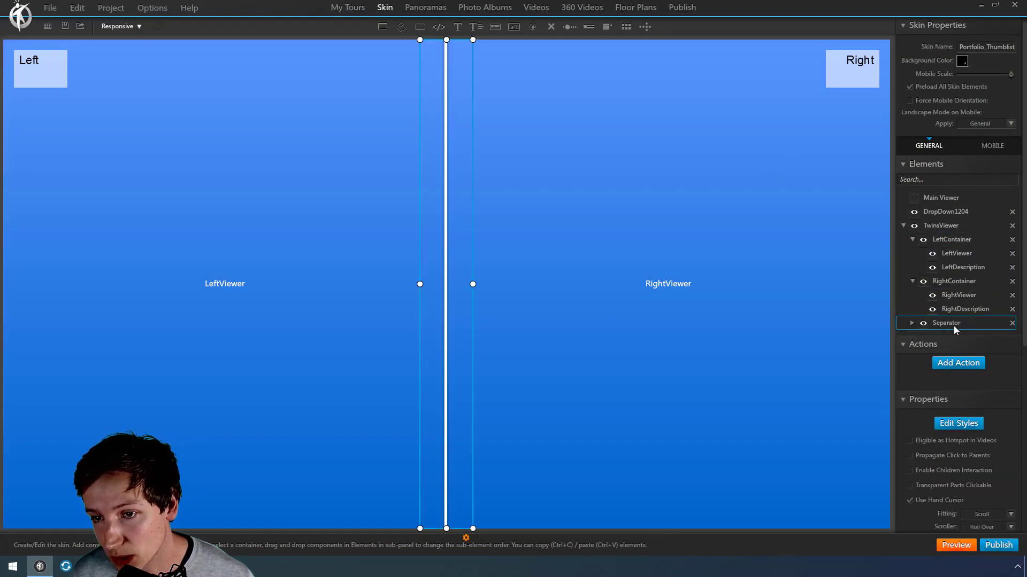
double_click(960, 322)
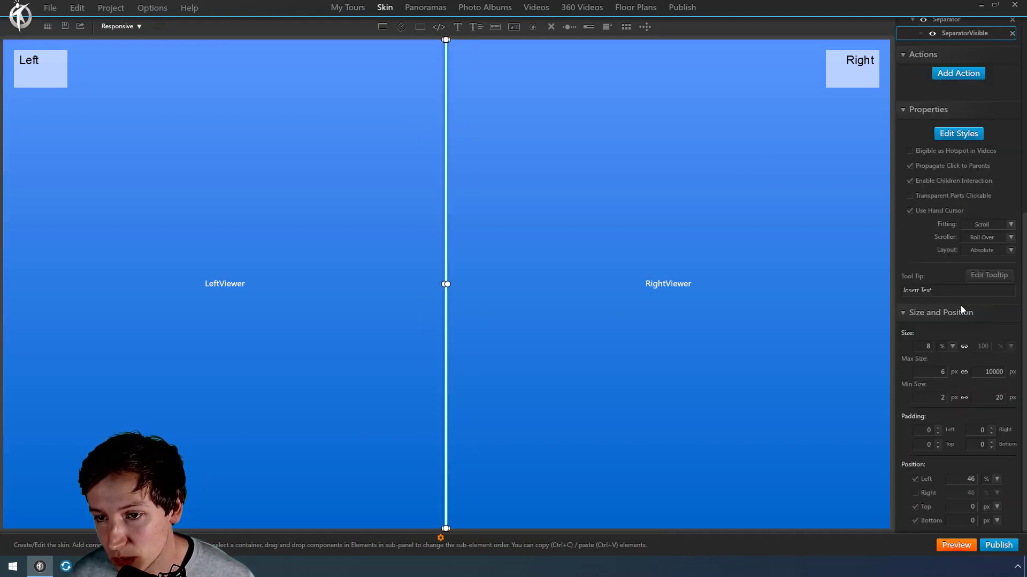
scroll(960, 305, "down", 5)
scroll(967, 321, "up", 5)
scroll(974, 381, "down", 2)
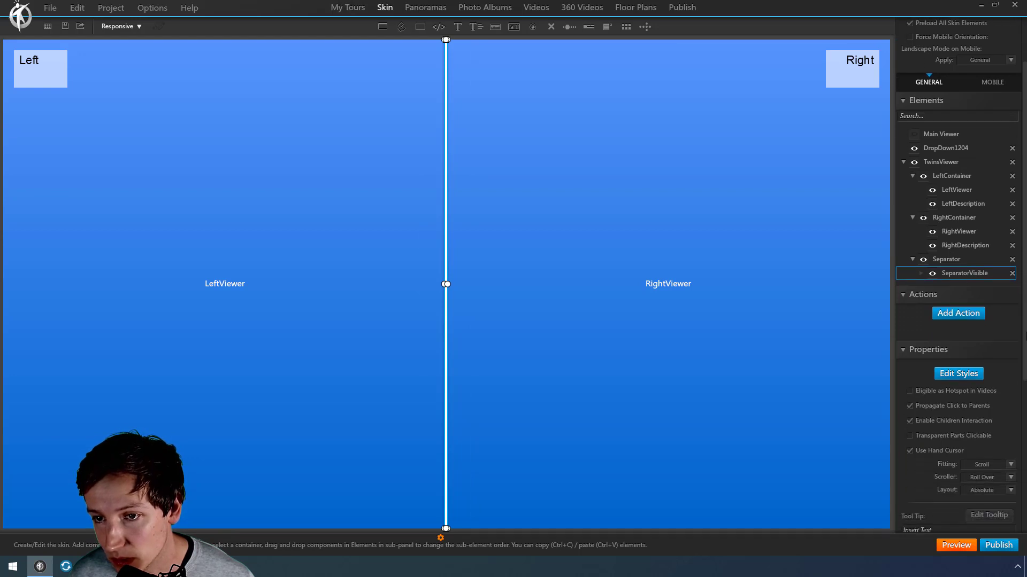
left_click(960, 374)
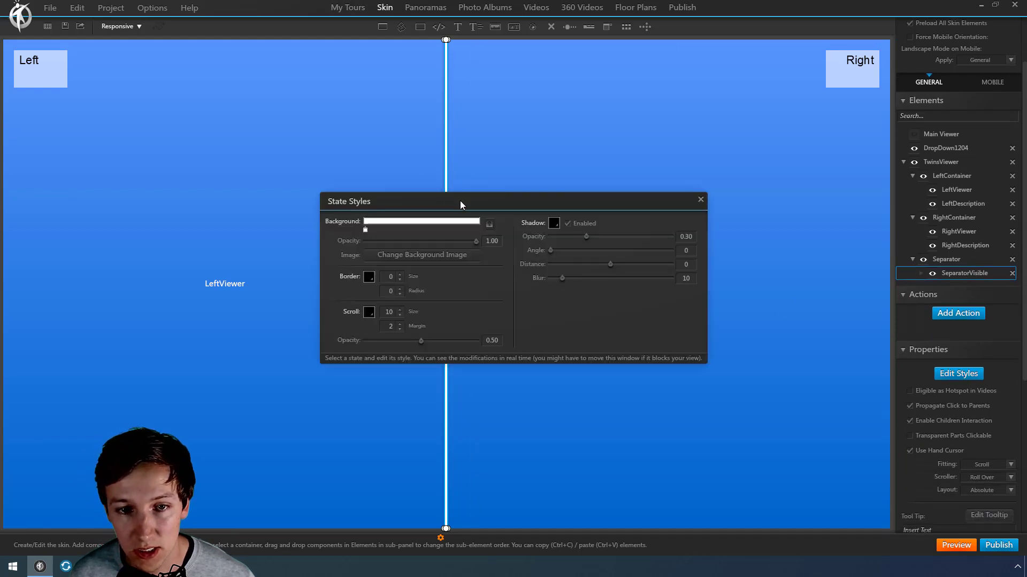
left_click_drag(460, 201, 576, 247)
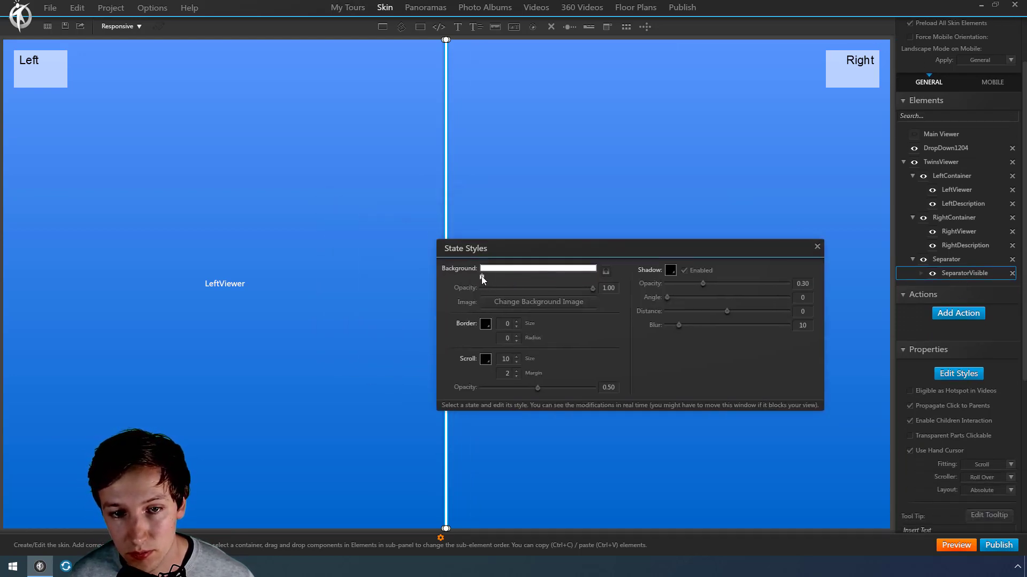
left_click(481, 276)
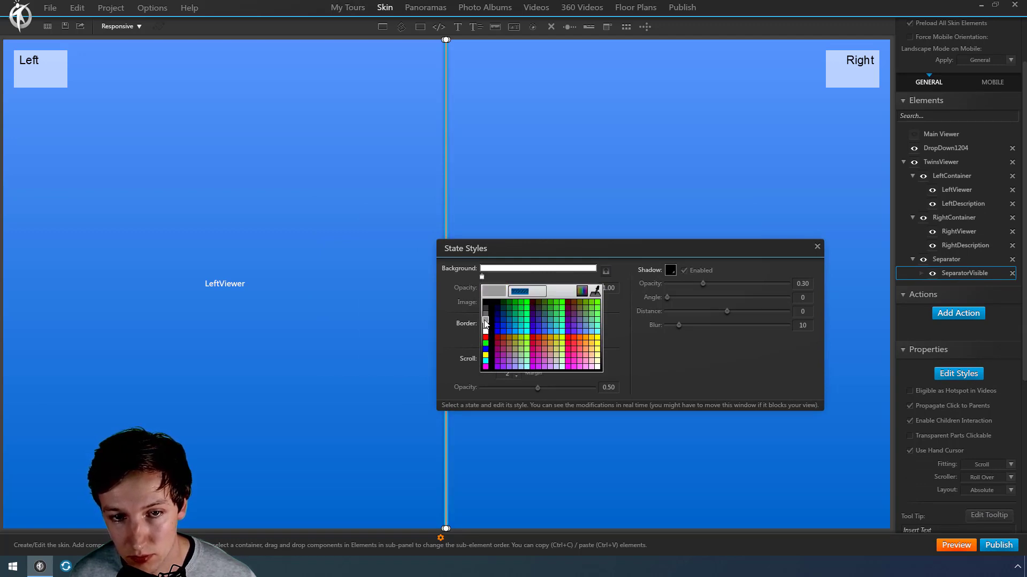
left_click(547, 335)
left_click(817, 248)
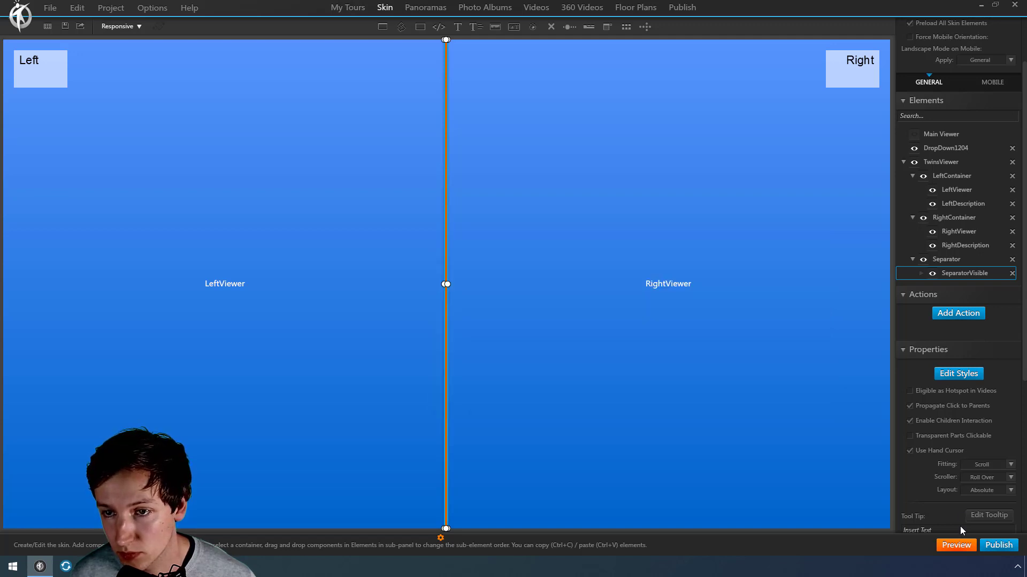
Step: Relabel the left and right text boxes €195 and €295, then preview the tour
left_click(966, 543)
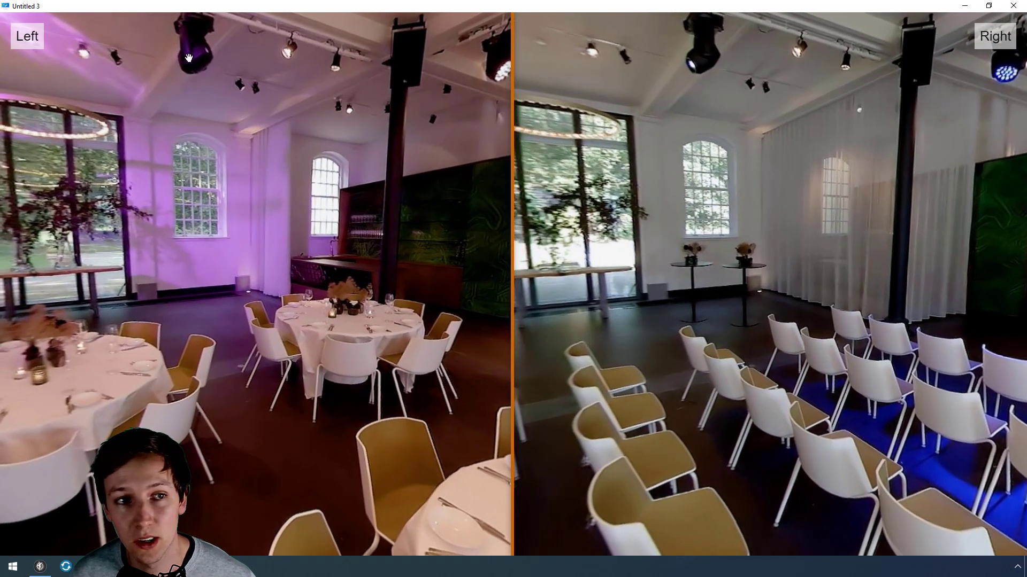
left_click(964, 6)
double_click(21, 71)
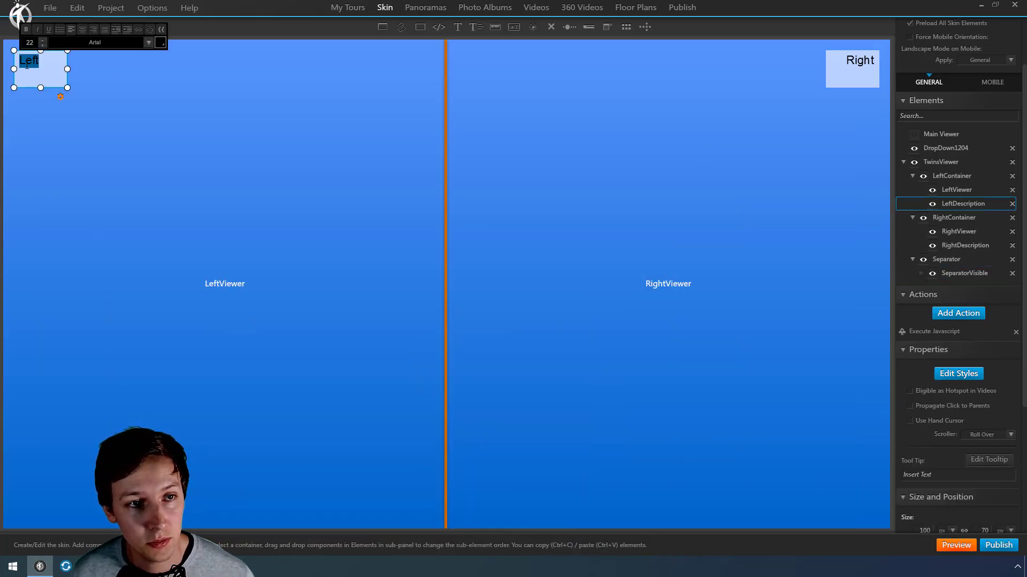
type("E")
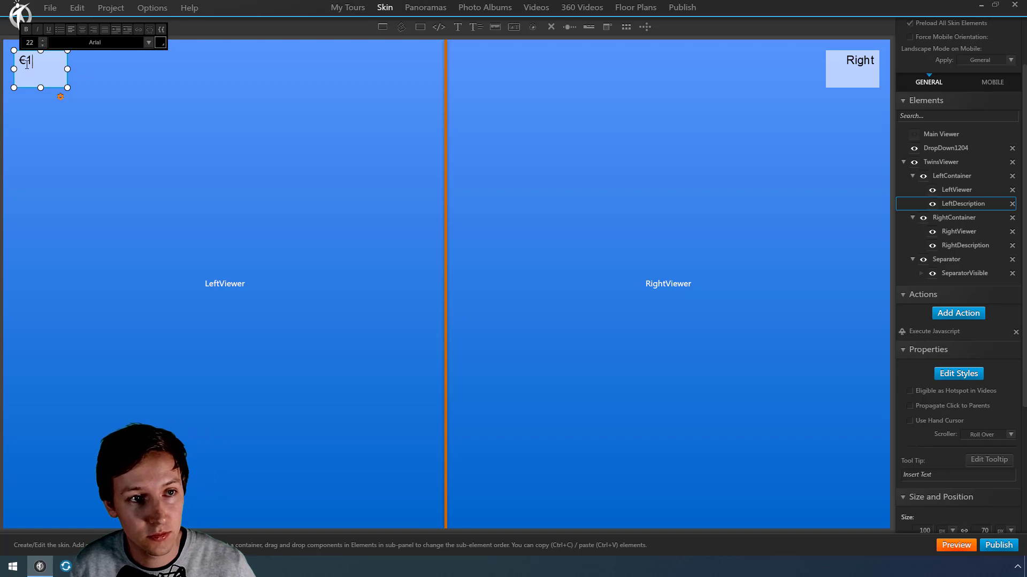
double_click(842, 62)
type("€")
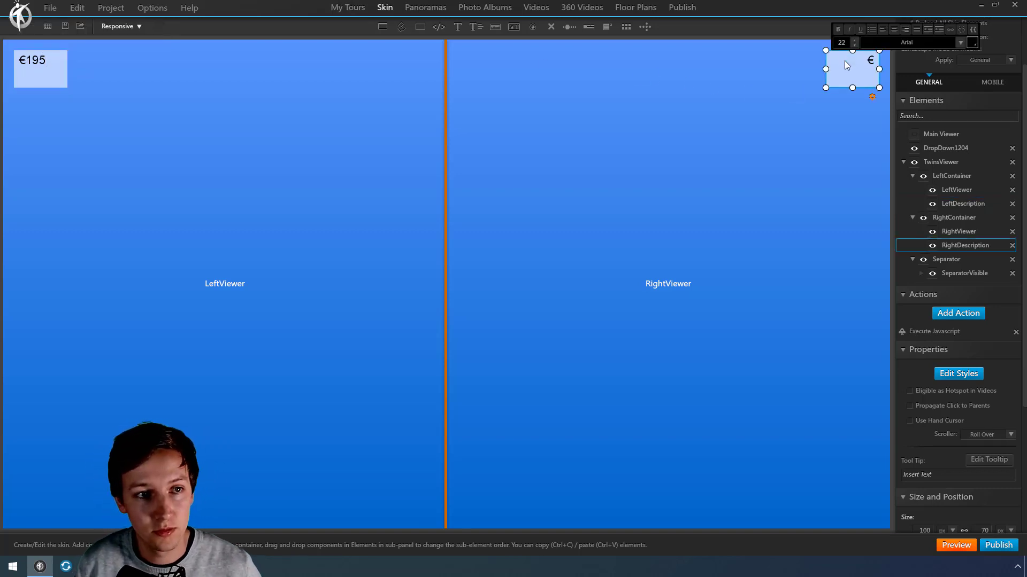
type("295")
left_click(602, 312)
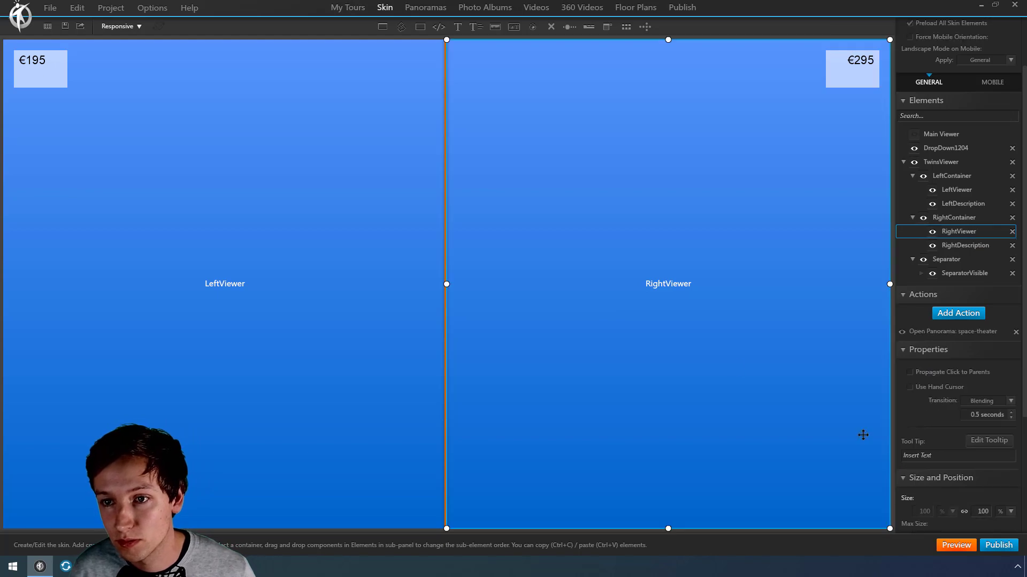
left_click(956, 546)
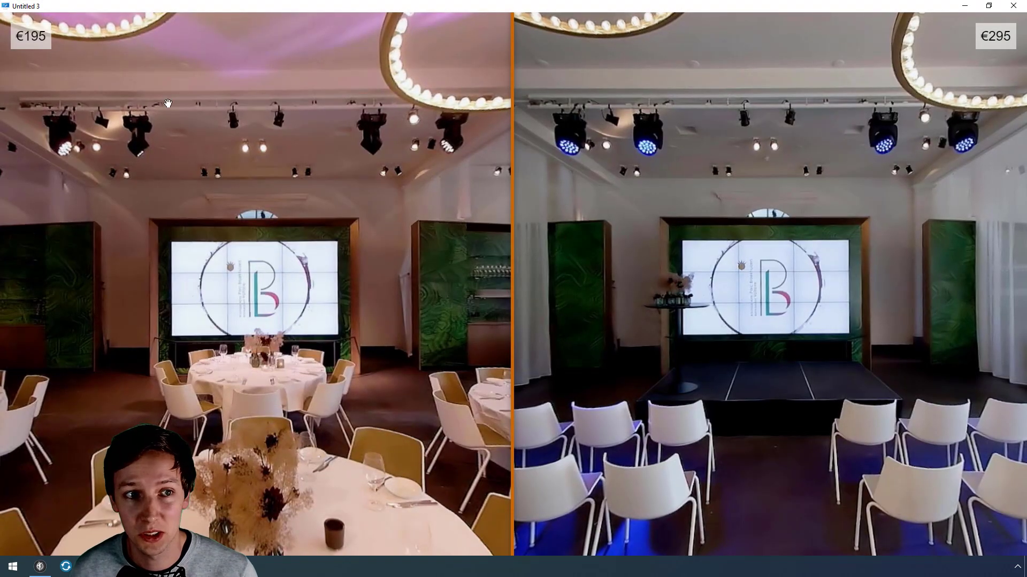
Step: Rotate both priced rooms in the preview, close it, and select RightViewer
mouse_move(945, 162)
left_mouse_down()
mouse_move(867, 311)
mouse_move(762, 370)
mouse_move(653, 209)
left_mouse_up()
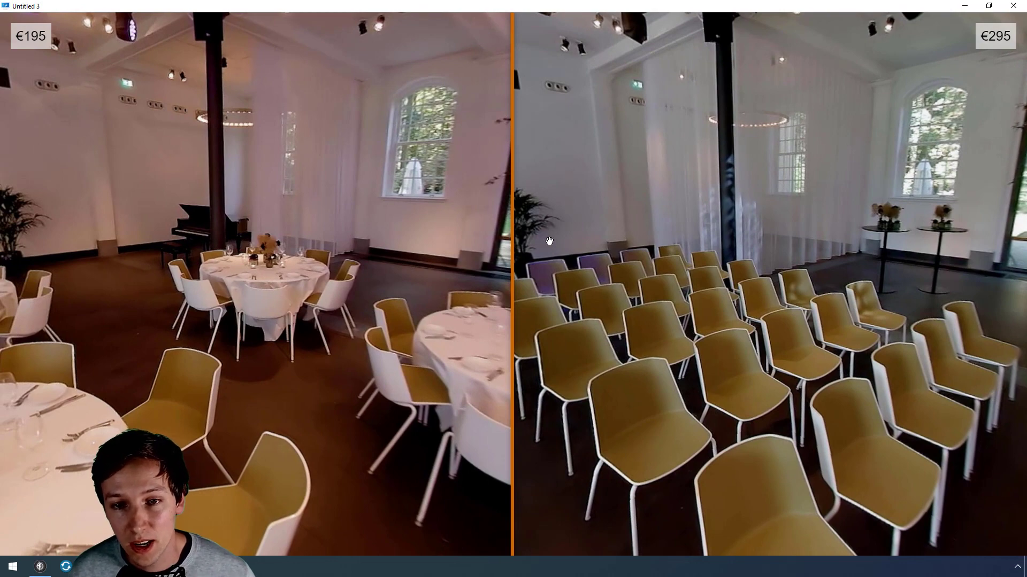
left_click(1012, 6)
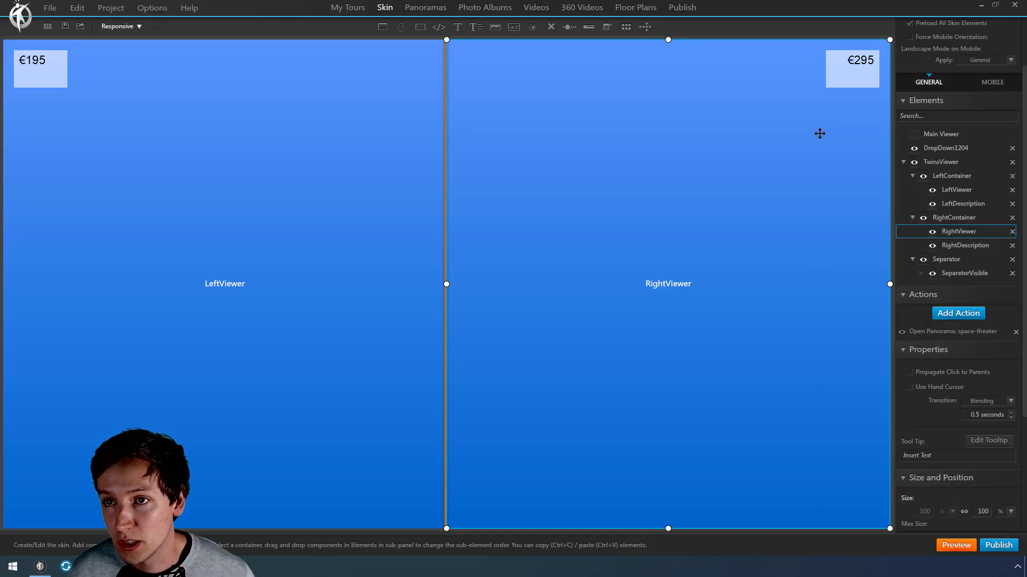
left_click(855, 58)
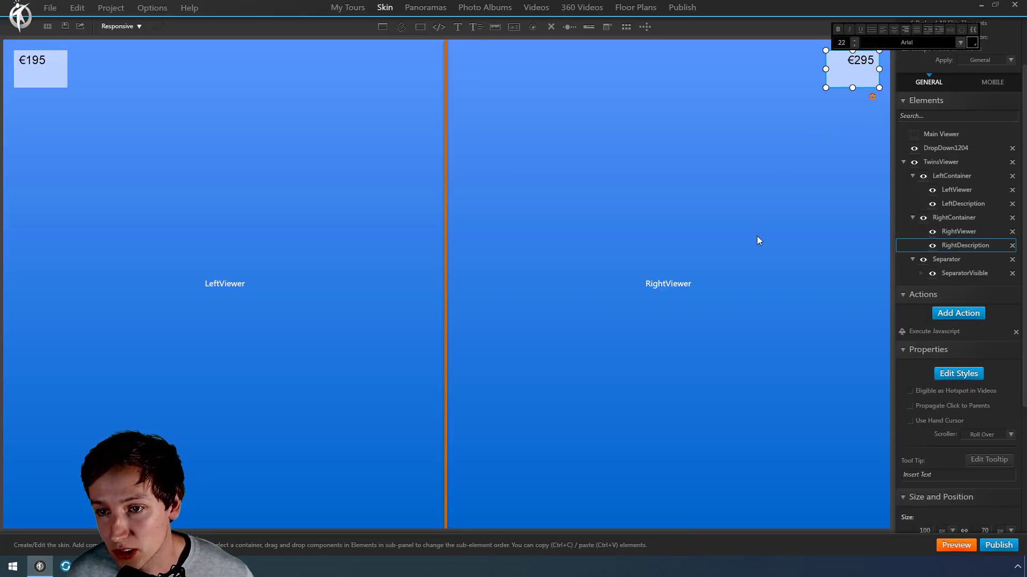
left_click(639, 193)
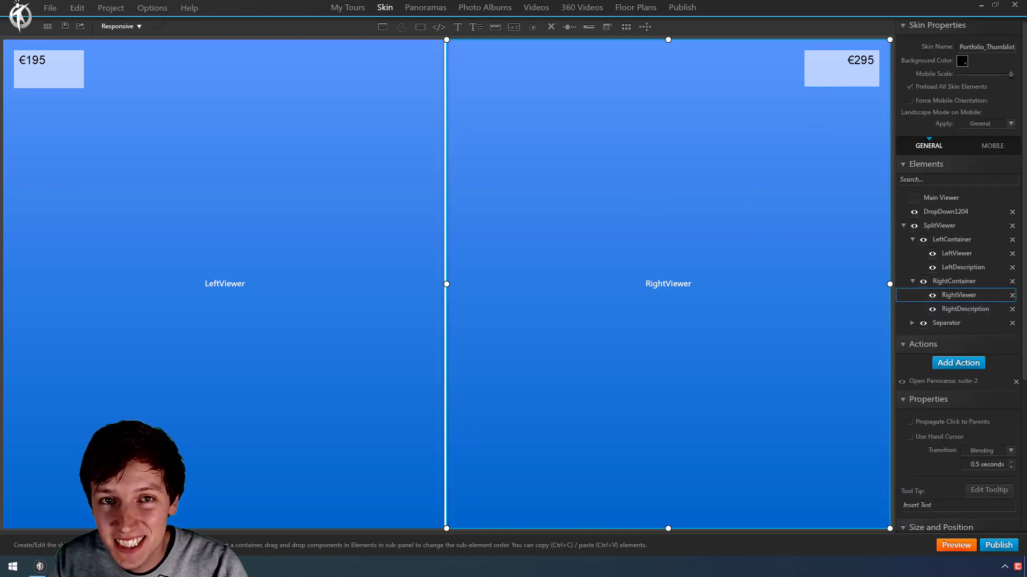